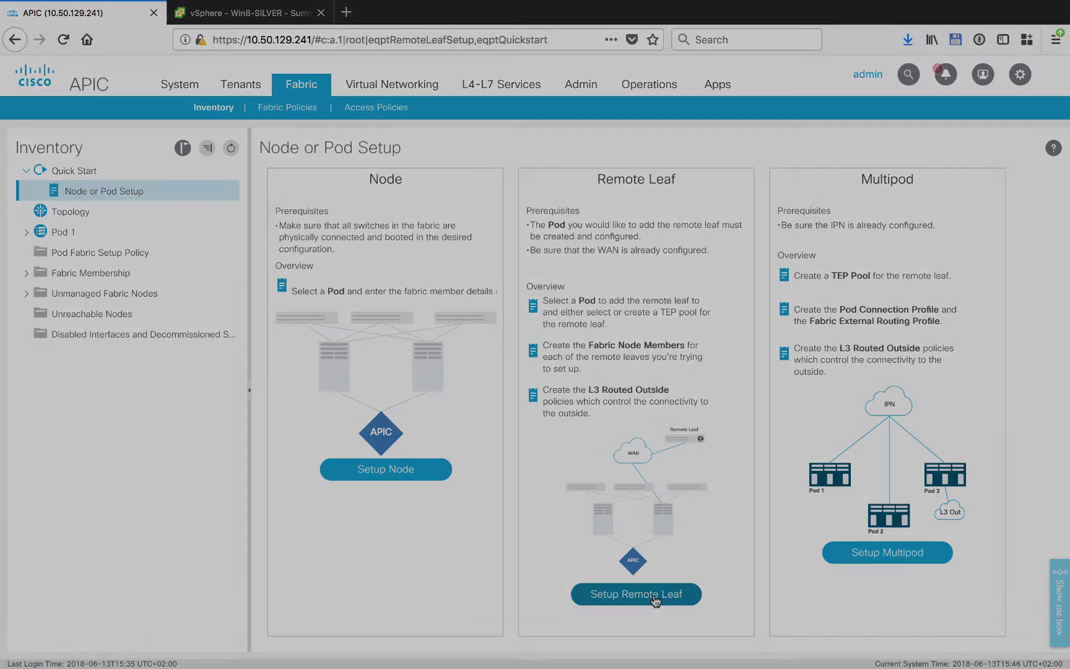
# Start the Setup Remote Leaf wizard on Pod 1 using the 10.3.0.0/22 TEP pool
pyautogui.click(655, 595)
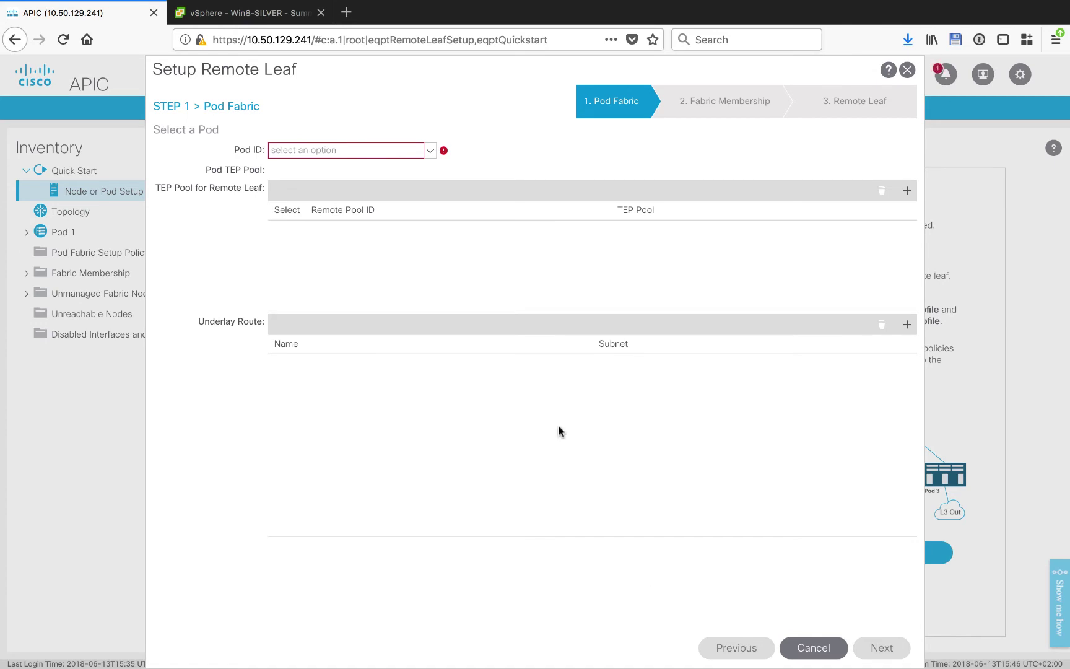
pyautogui.click(430, 150)
pyautogui.click(347, 166)
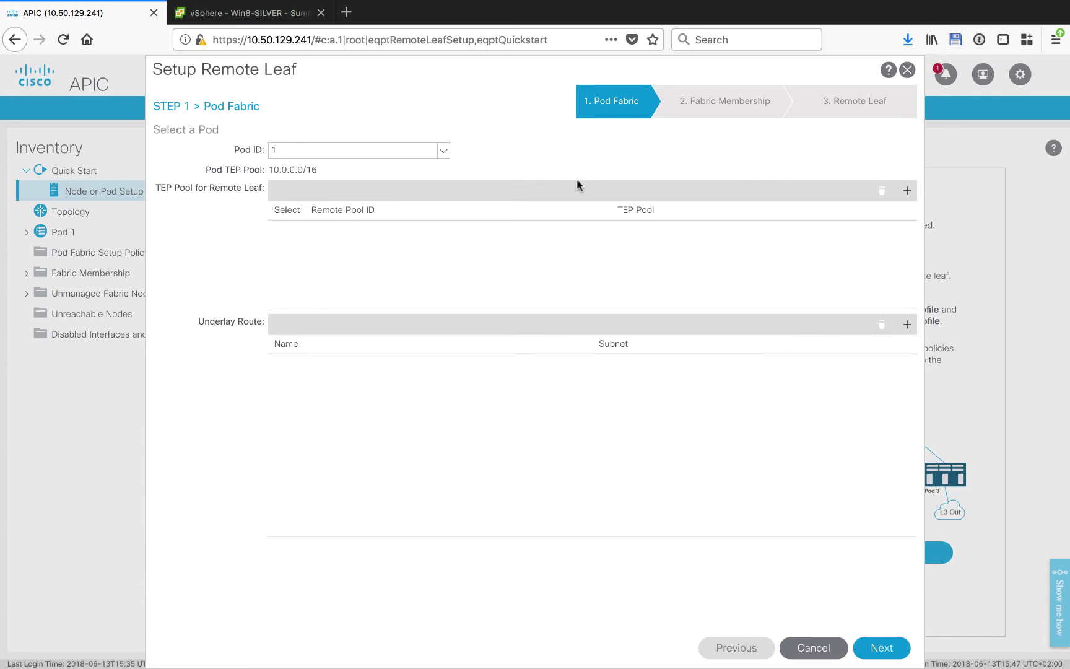
pyautogui.click(281, 227)
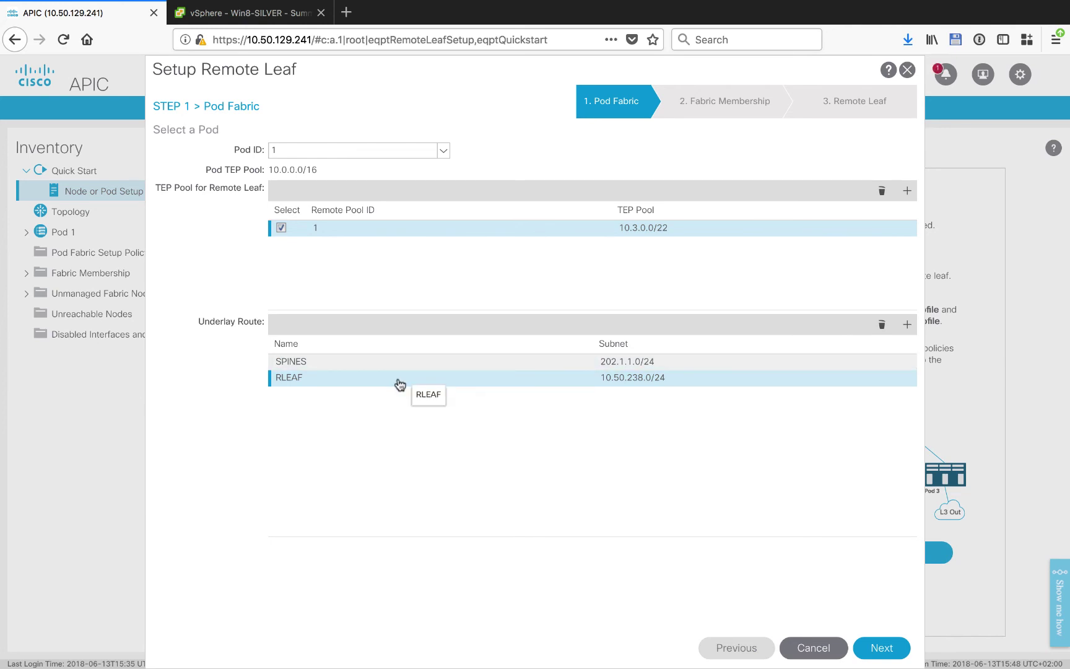
# Add remote leaf node 105 named rleaf-5 with serial FDO21440AQ1, then advance to routing
pyautogui.click(885, 648)
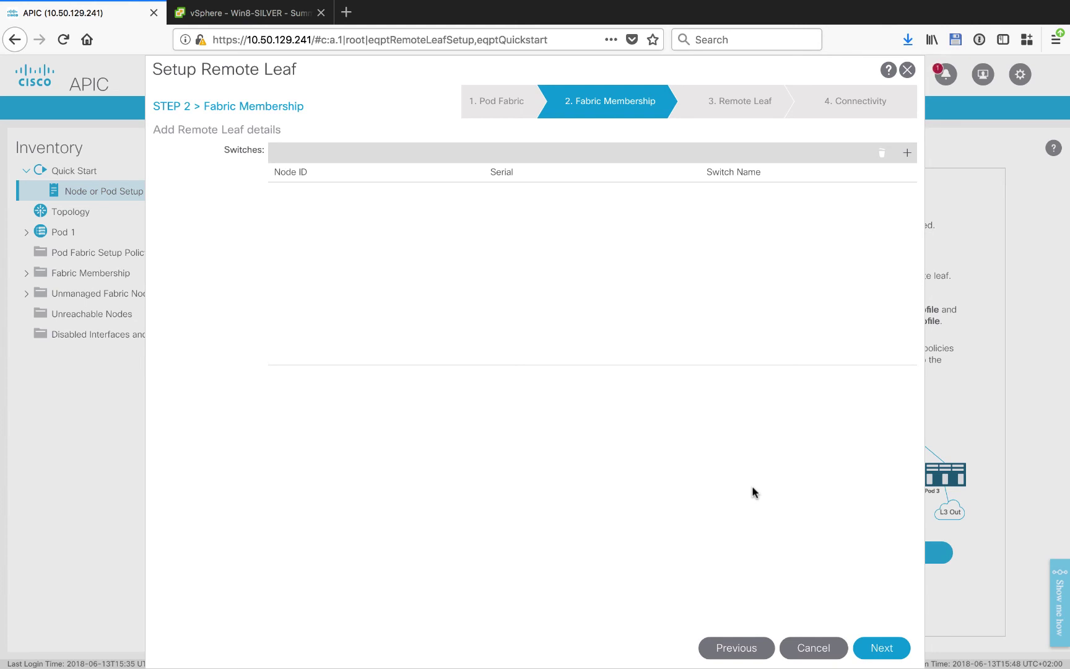
pyautogui.click(906, 154)
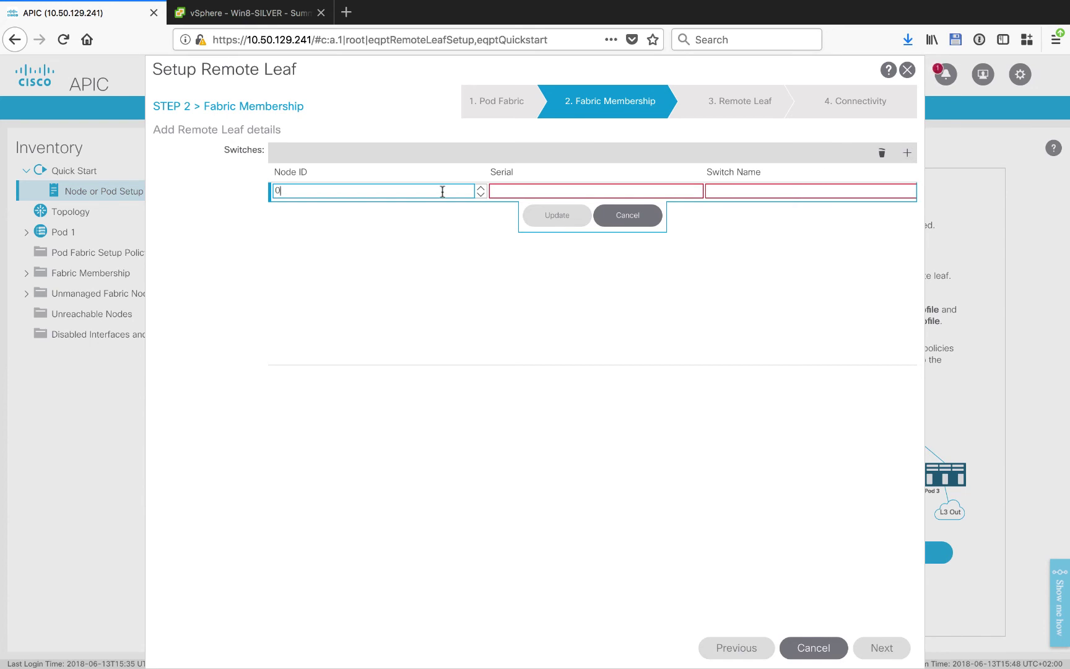
pyautogui.press('BackSpace')
pyautogui.write('105')
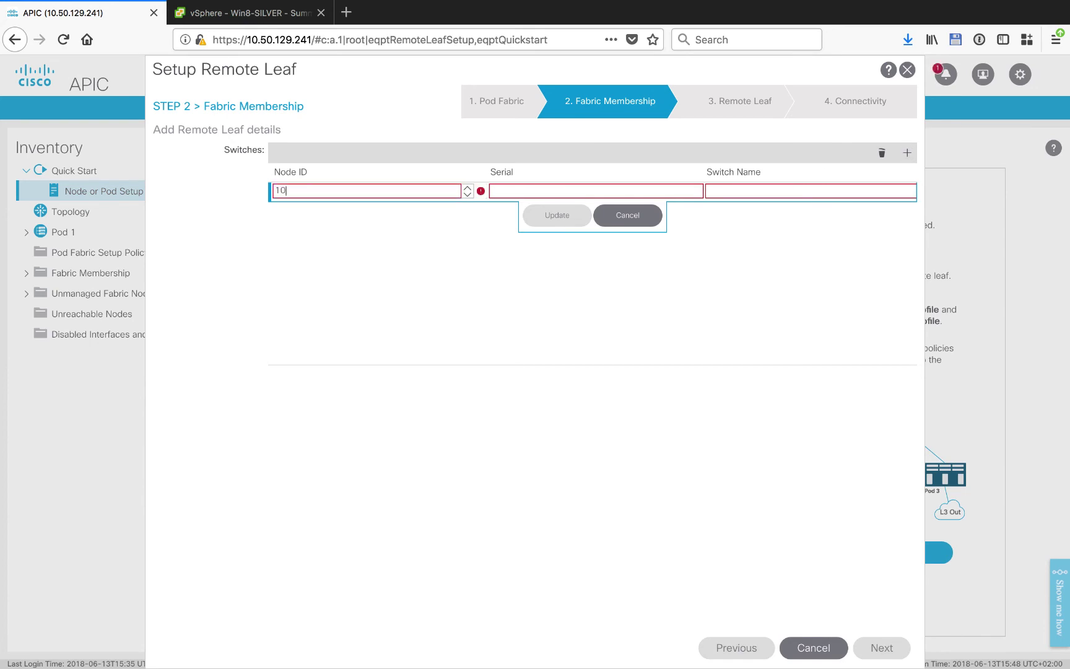
pyautogui.click(604, 190)
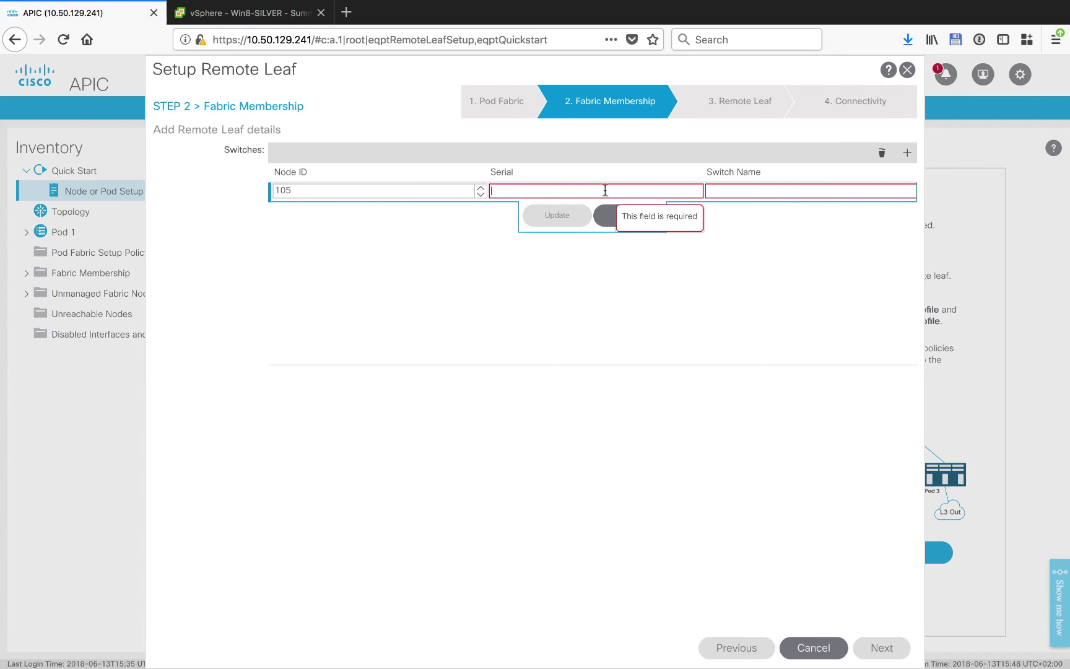
pyautogui.hotkey('ctrl', 'v')
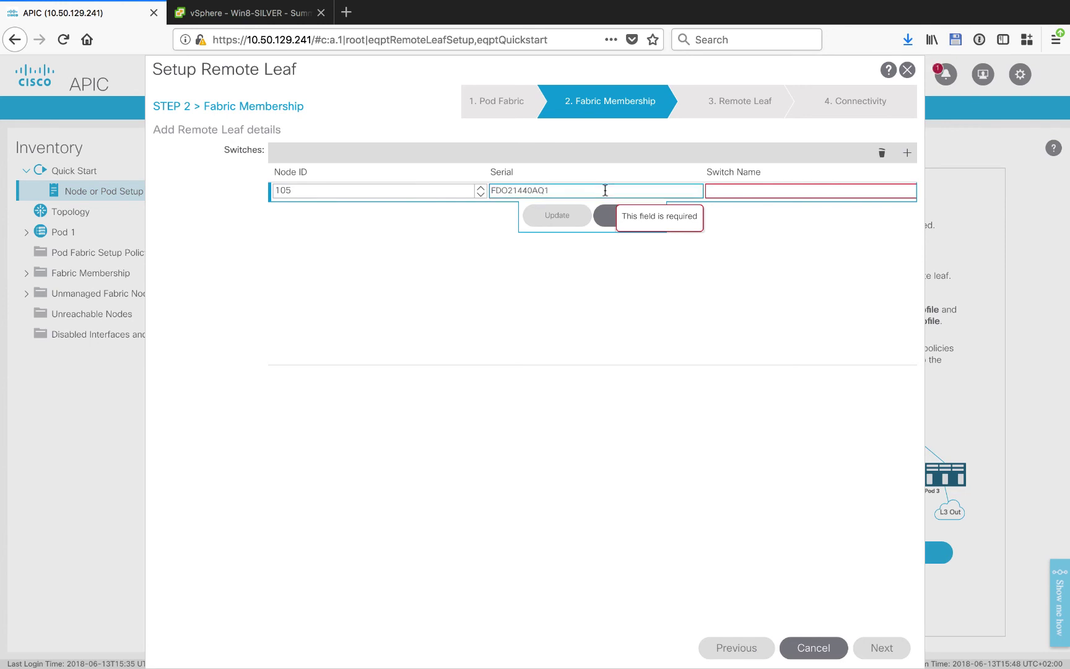
pyautogui.click(742, 190)
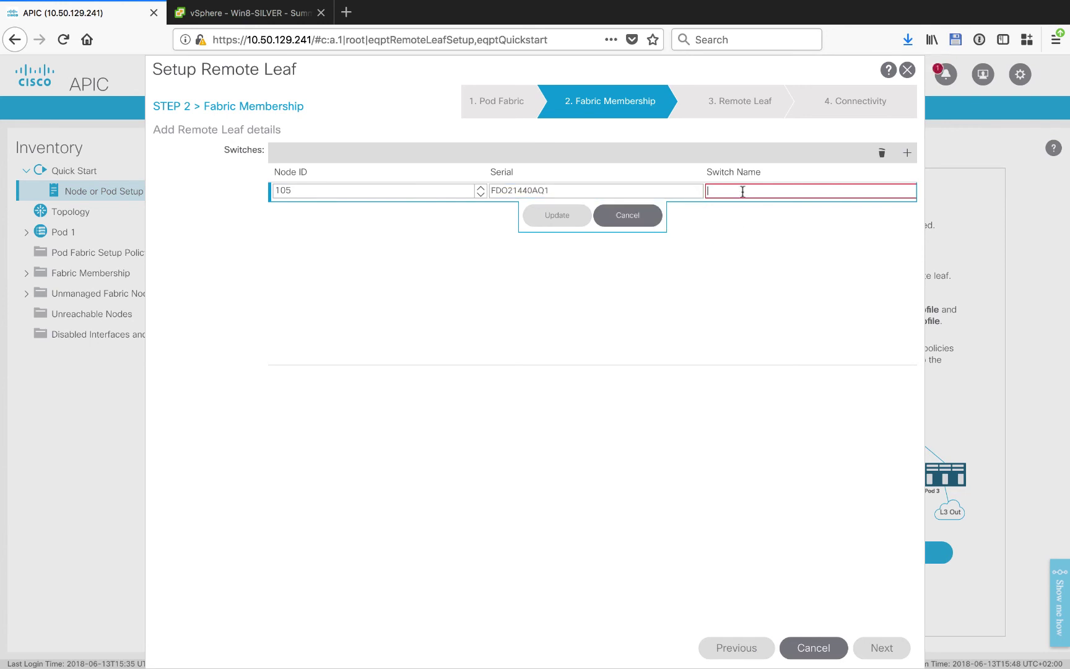
pyautogui.write('rleaf-5')
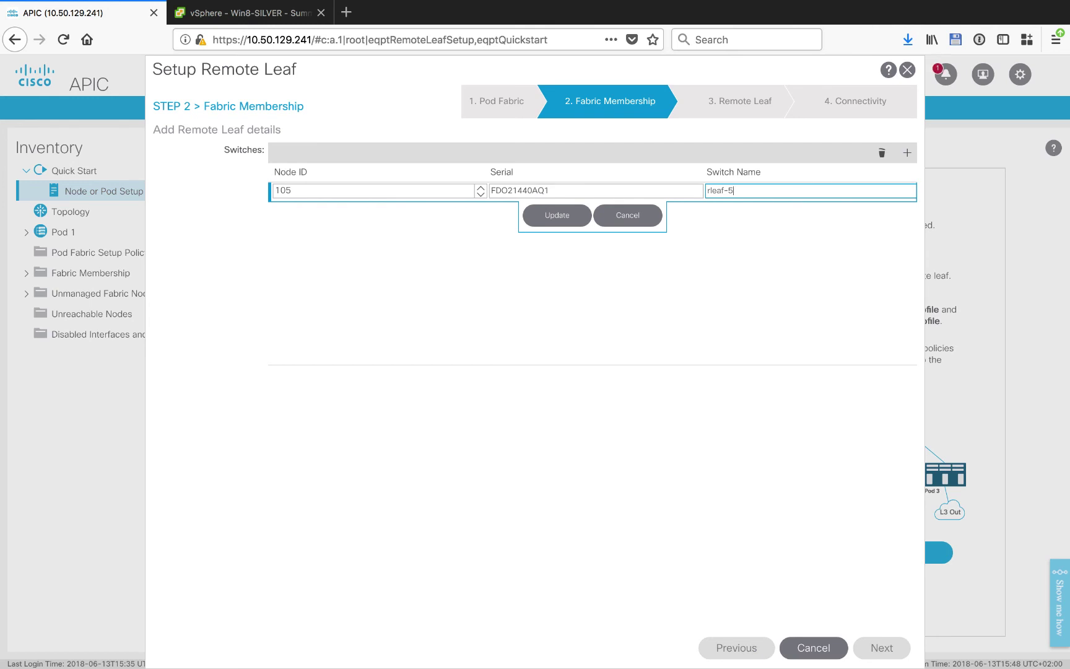
pyautogui.click(564, 217)
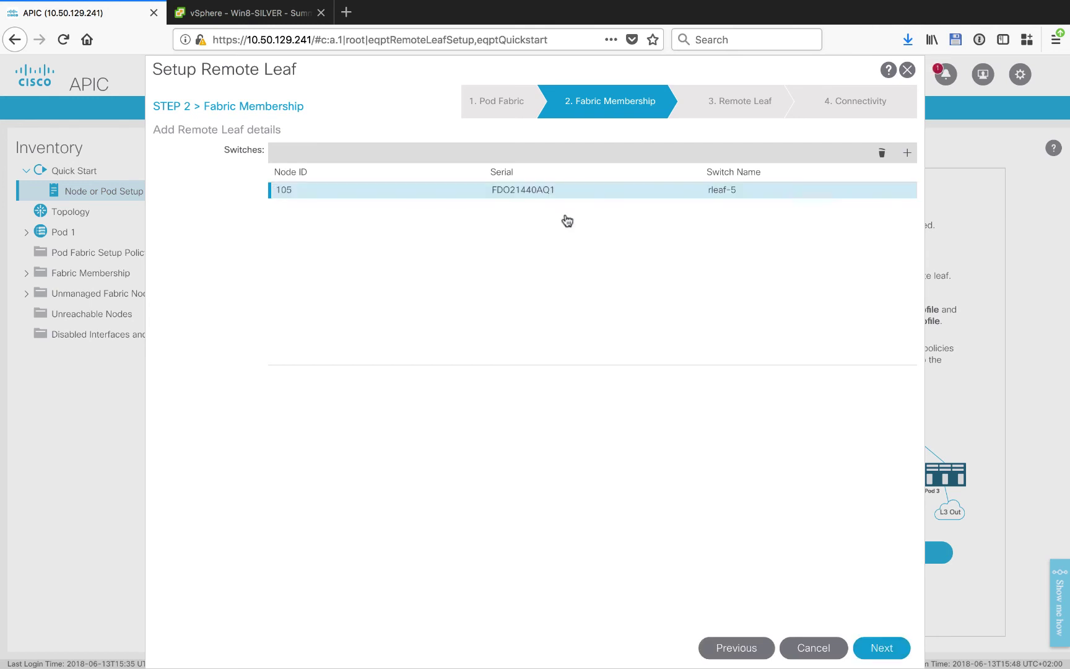
pyautogui.press('Return')
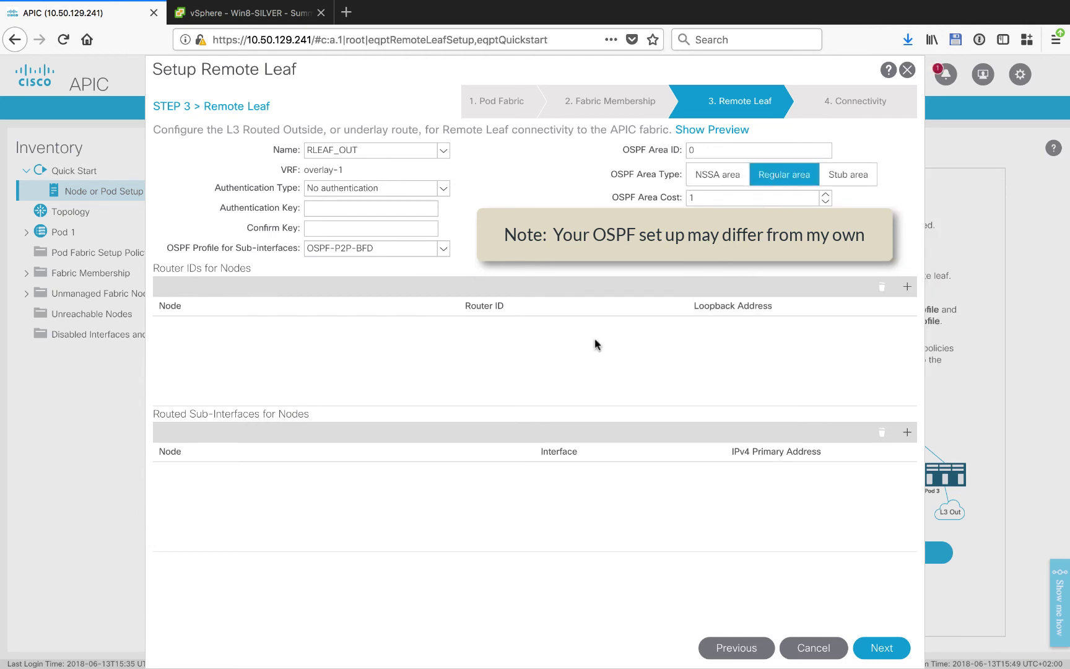
# Add the node 105 router ID entry (111.111.111.115) and advance to Step 4 Connectivity
pyautogui.click(907, 286)
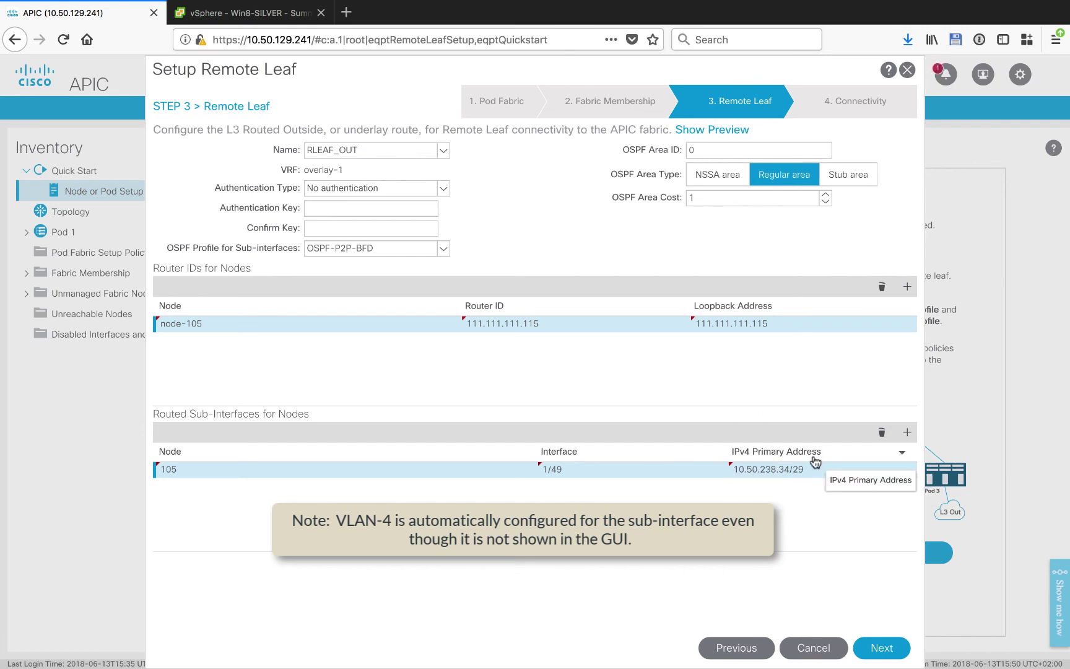
pyautogui.click(882, 648)
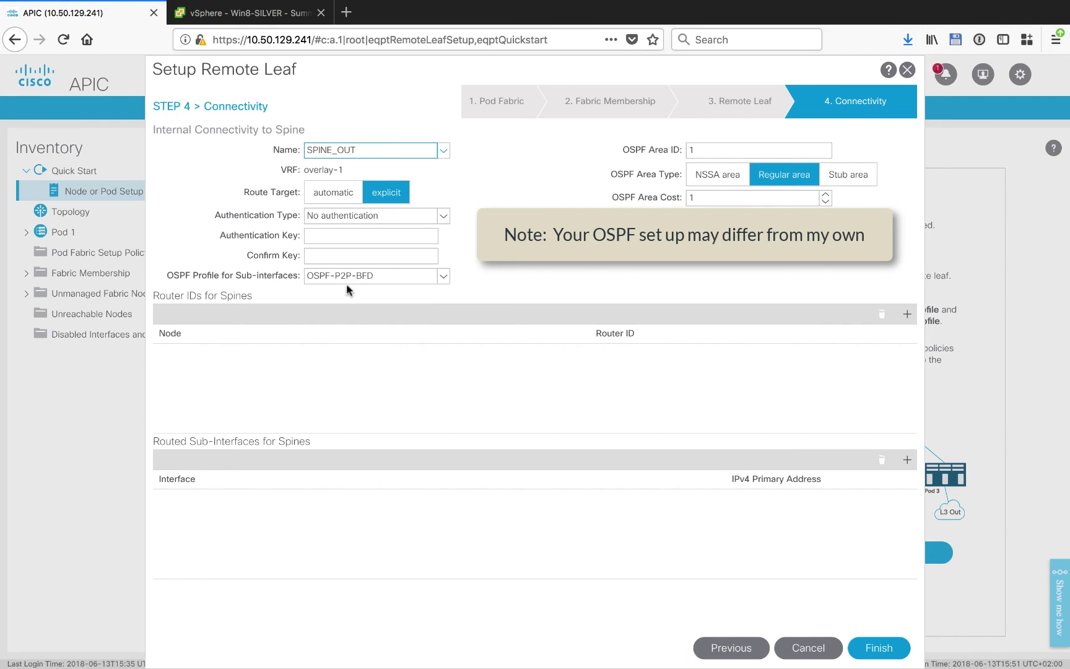
# Change the OSPF area ID to 0 and add spine 201's router ID and eth1/20 sub-interface
pyautogui.click(705, 150)
pyautogui.press('BackSpace')
pyautogui.write('0')
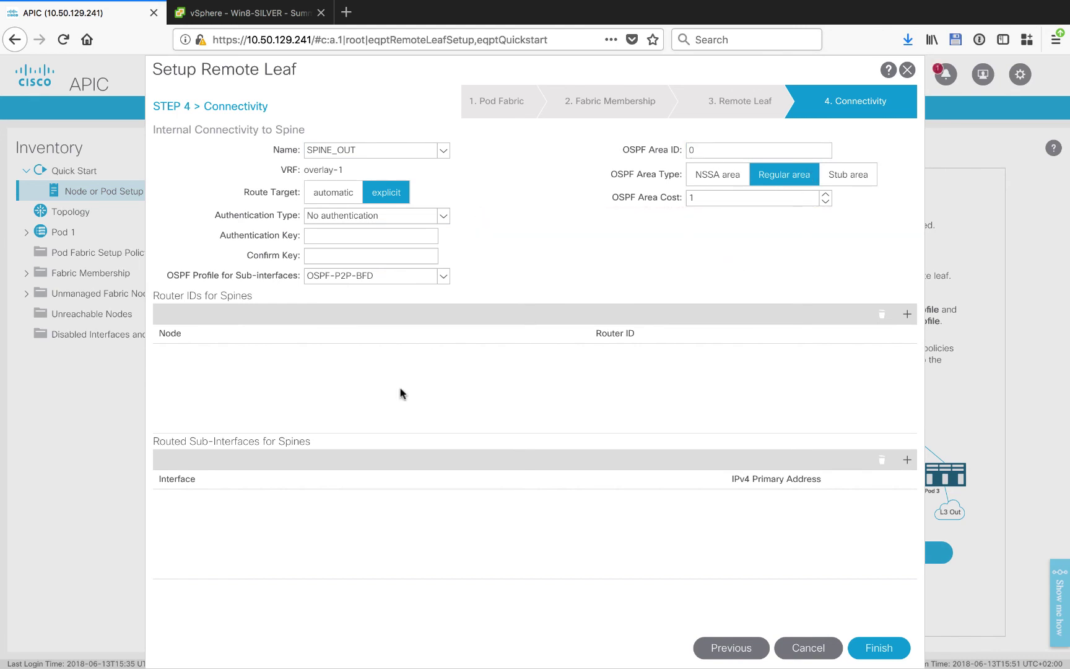
pyautogui.click(906, 314)
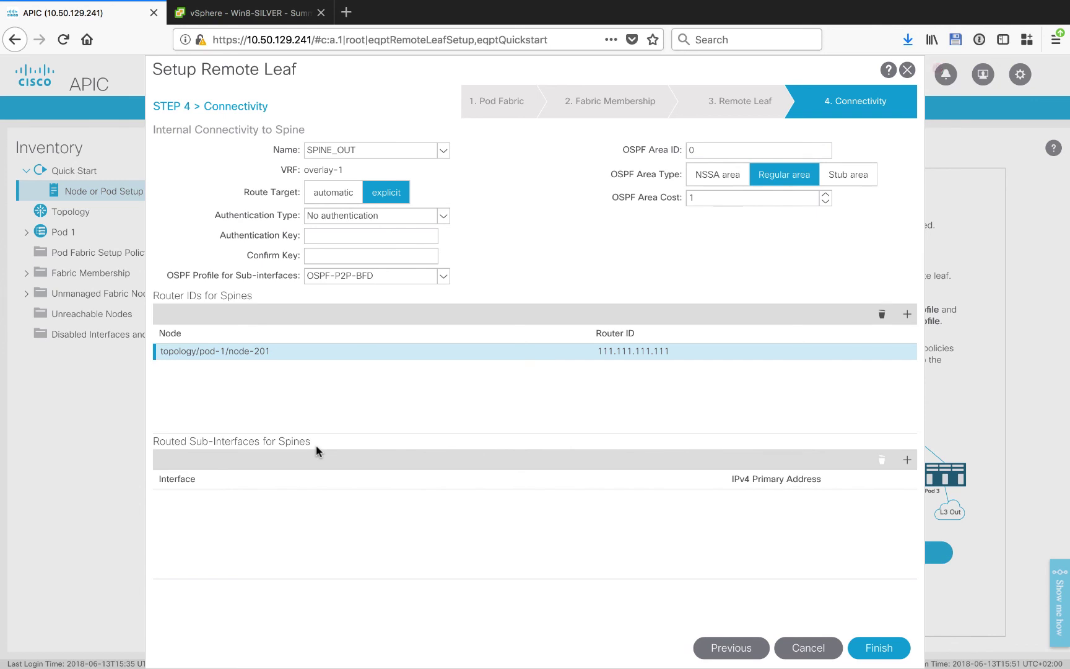
pyautogui.click(907, 460)
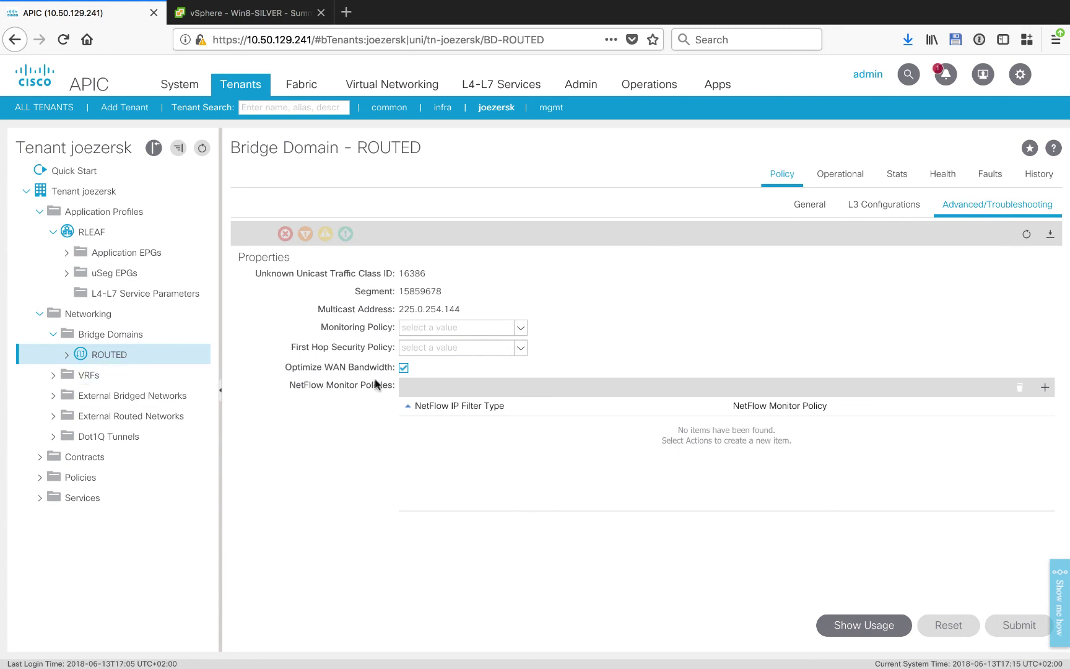
pyautogui.moveTo(303, 373)
pyautogui.moveTo(331, 312)
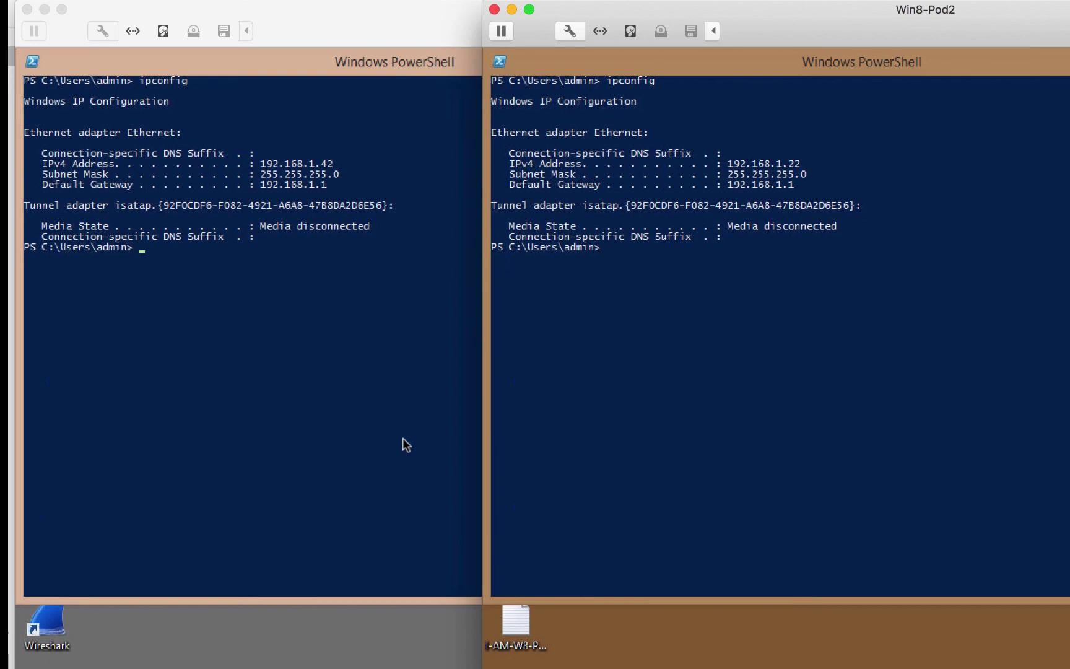
pyautogui.click(402, 437)
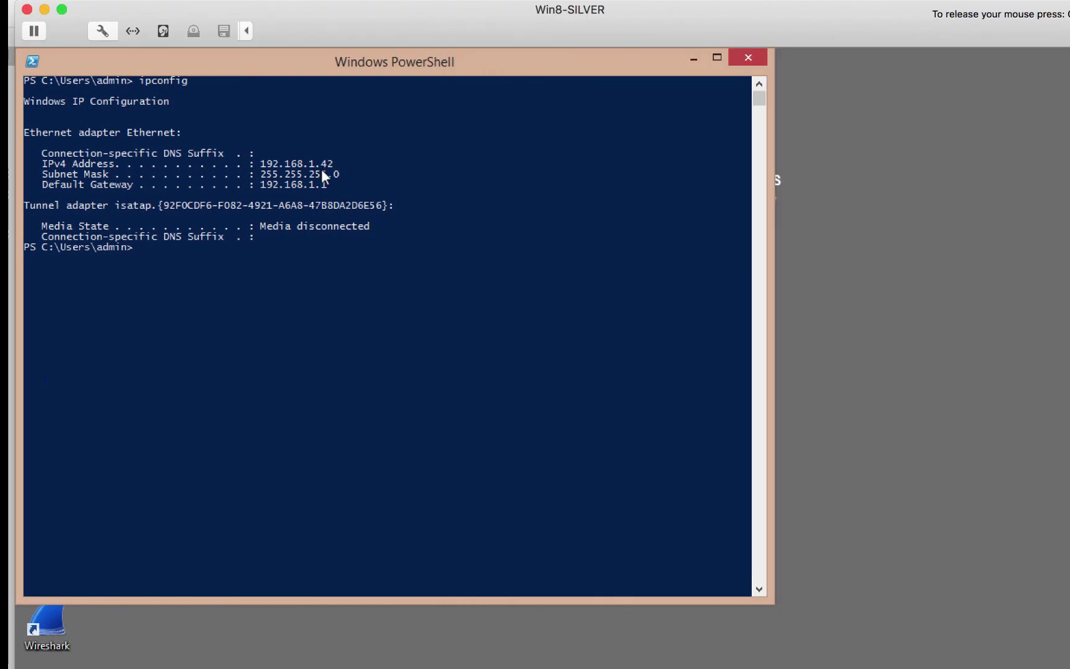
pyautogui.click(940, 253)
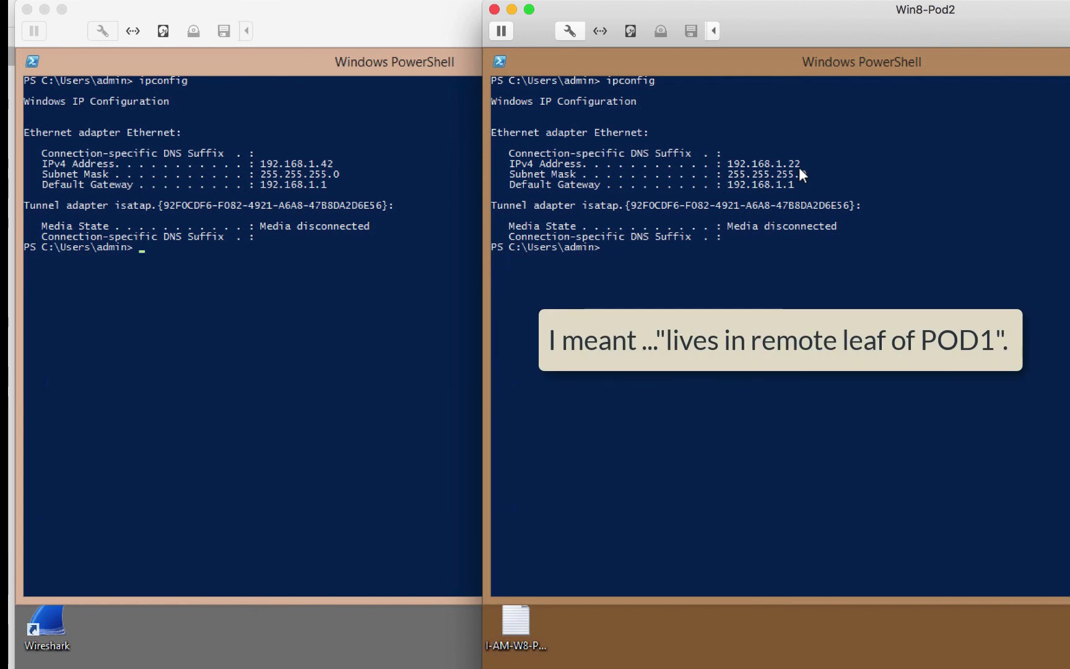
# Ping 192.168.1.22 from the Win8-SILVER PowerShell prompt
pyautogui.click(395, 341)
pyautogui.write('ping 192.168.1.22')
pyautogui.press('Return')
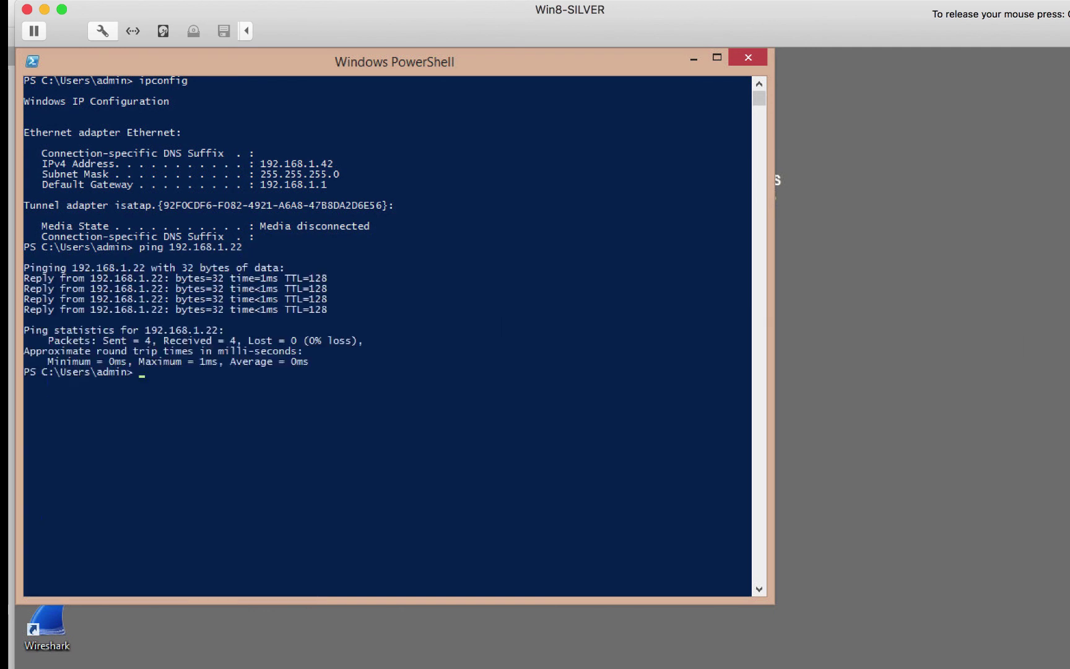
# Run the reverse ping to 192.168.1.42 from Win8-Pod2
pyautogui.press('super+grave')
pyautogui.write('pinh')
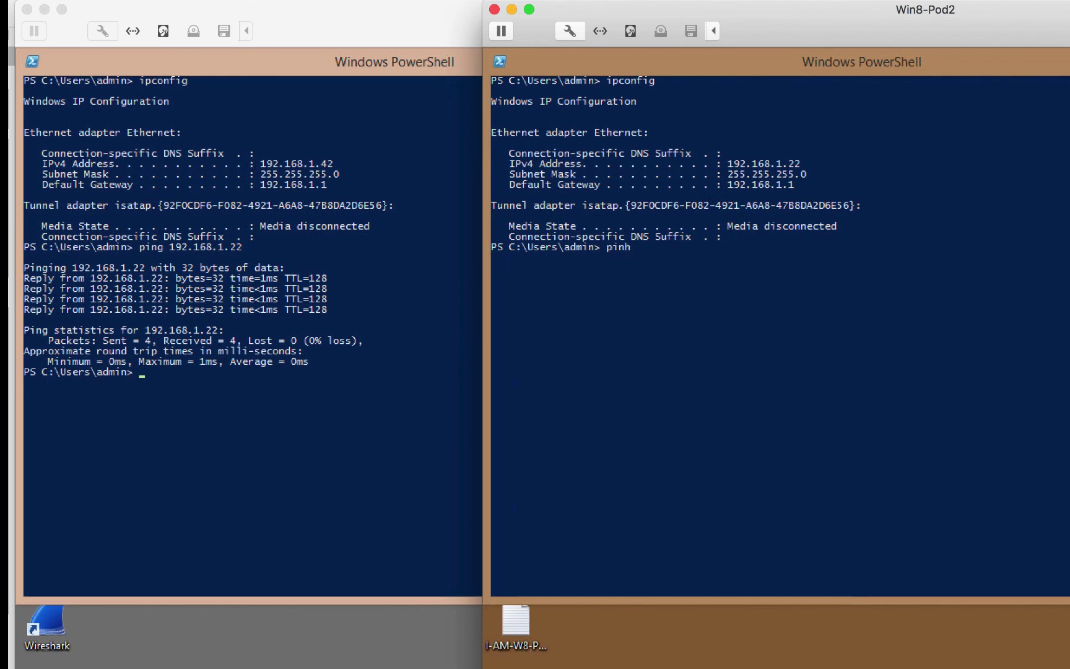
pyautogui.press('BackSpace')
pyautogui.press('BackSpace')
pyautogui.write('ng 192.168.1.42')
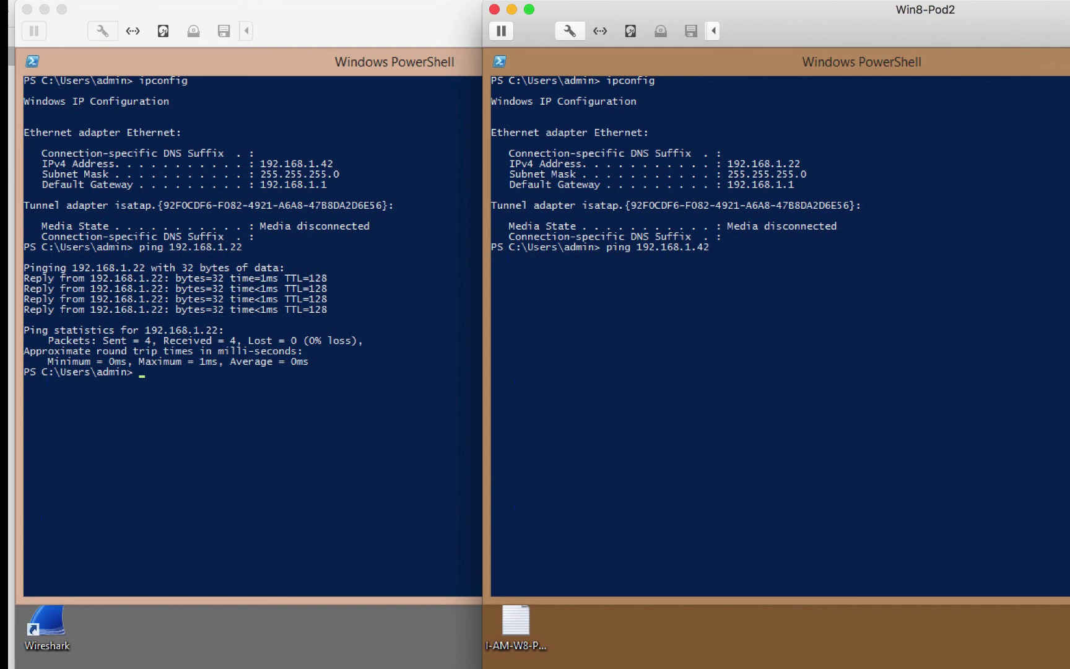
pyautogui.press('Return')
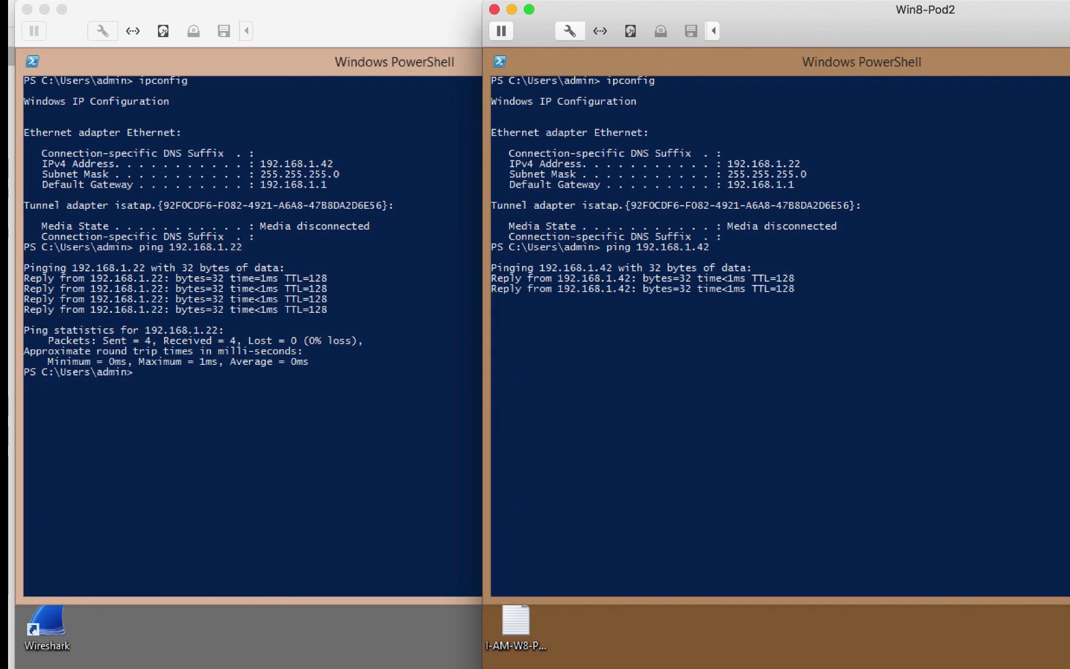